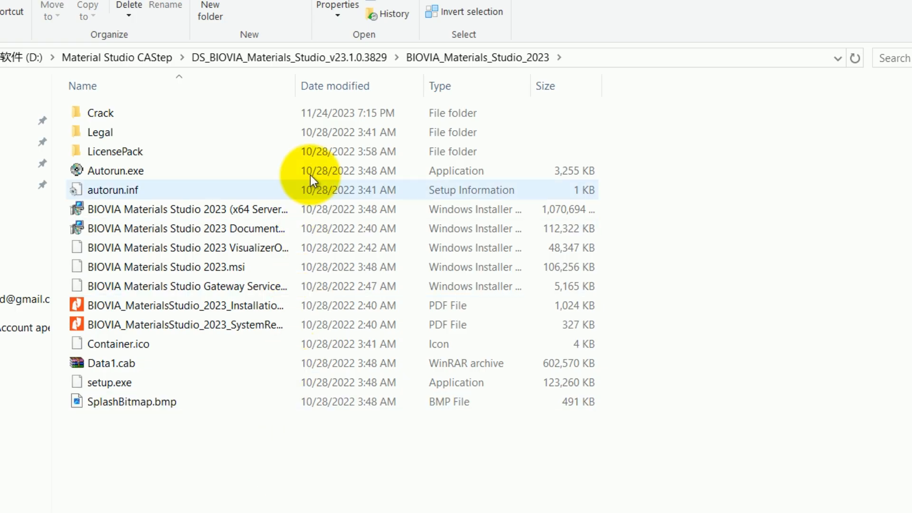
# - Widen the Name column in the BIOVIA_Materials_Studio_2023 folder and run setup.exe as administrator
pyautogui.moveTo(298, 84); pyautogui.dragTo(448, 85)
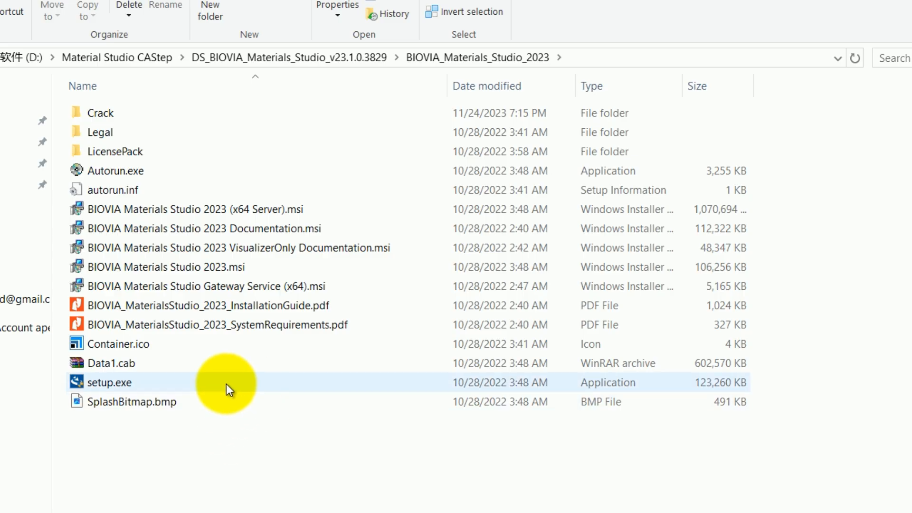
pyautogui.rightClick(104, 386)
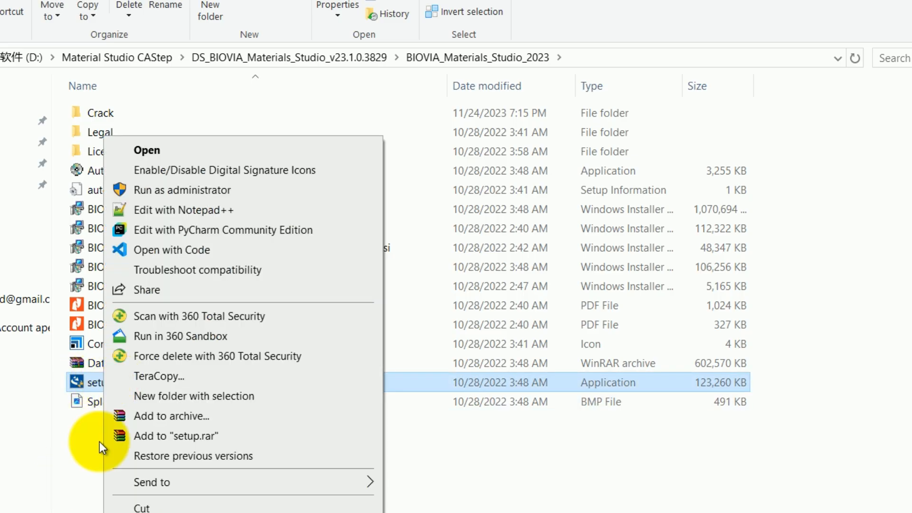
pyautogui.click(170, 193)
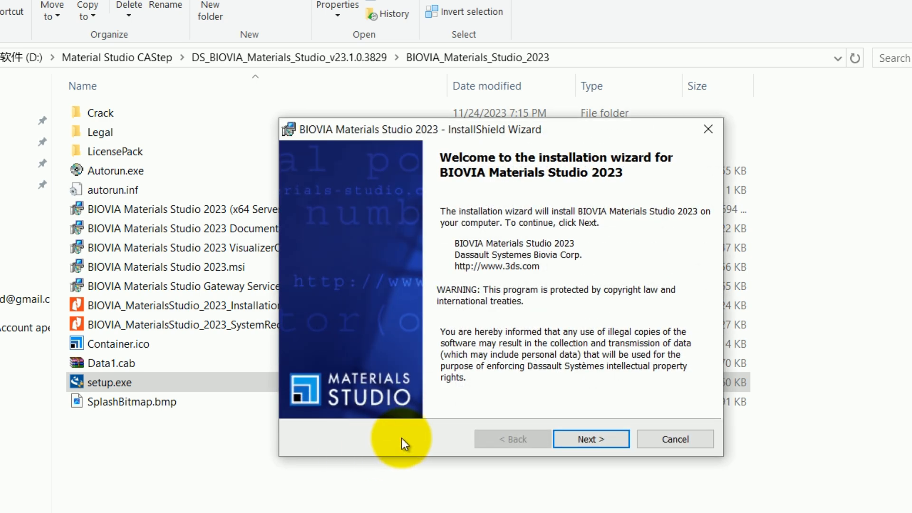
# - Install Materials Studio 2023 with the Complete setup type and the Gateway started with default security, finishing with Configure Licensing deselected
pyautogui.click(585, 438)
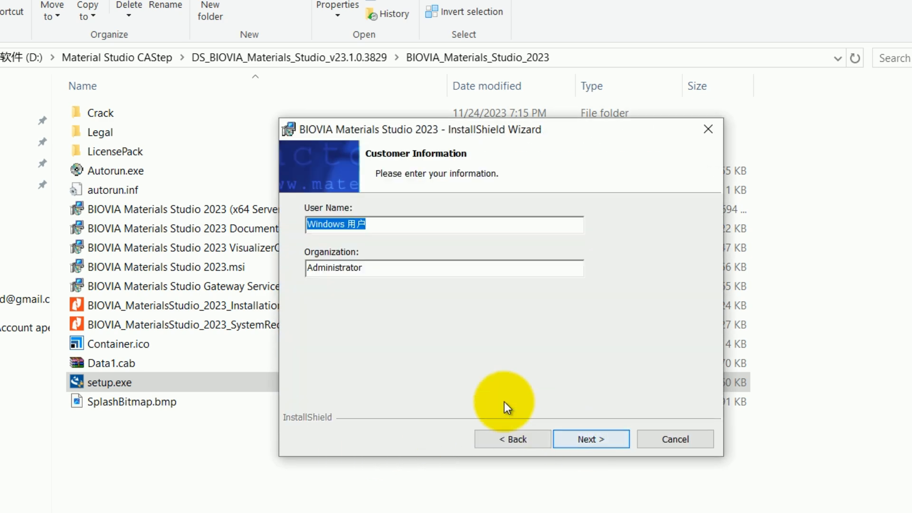
pyautogui.click(600, 440)
pyautogui.click(601, 441)
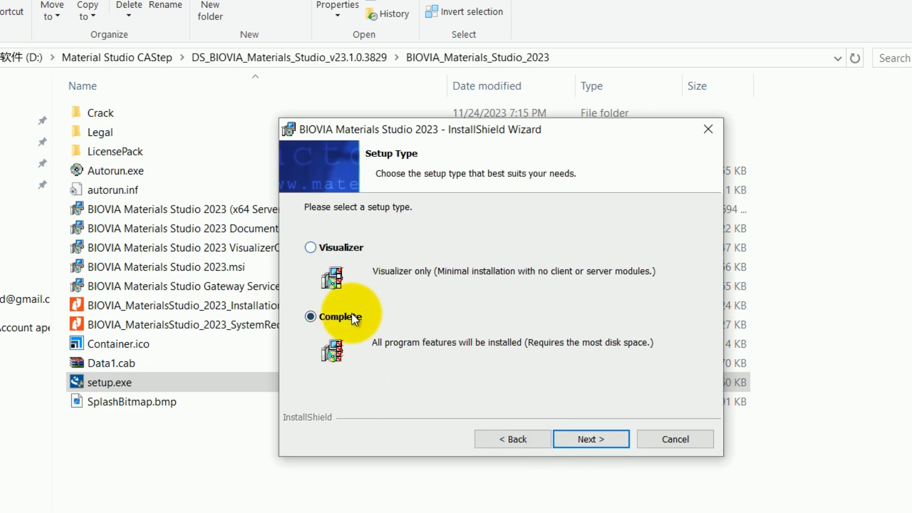
pyautogui.click(589, 440)
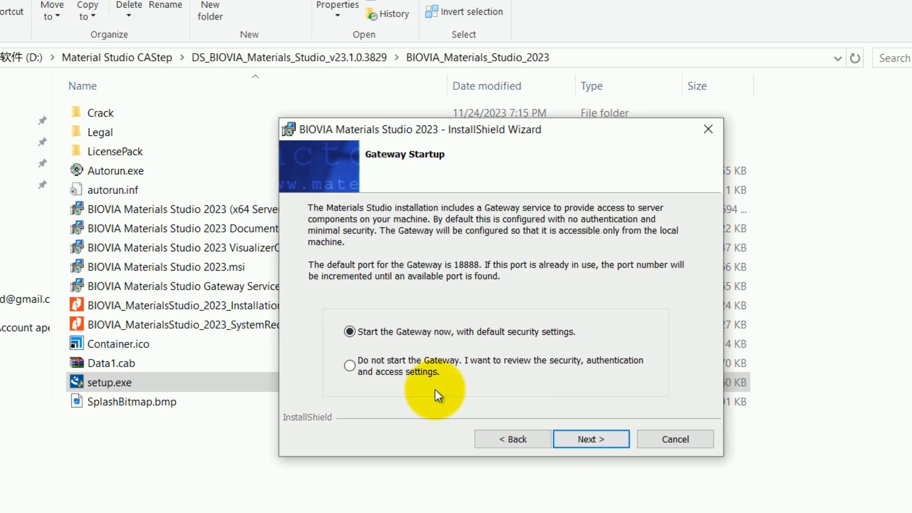
pyautogui.click(581, 439)
pyautogui.click(580, 439)
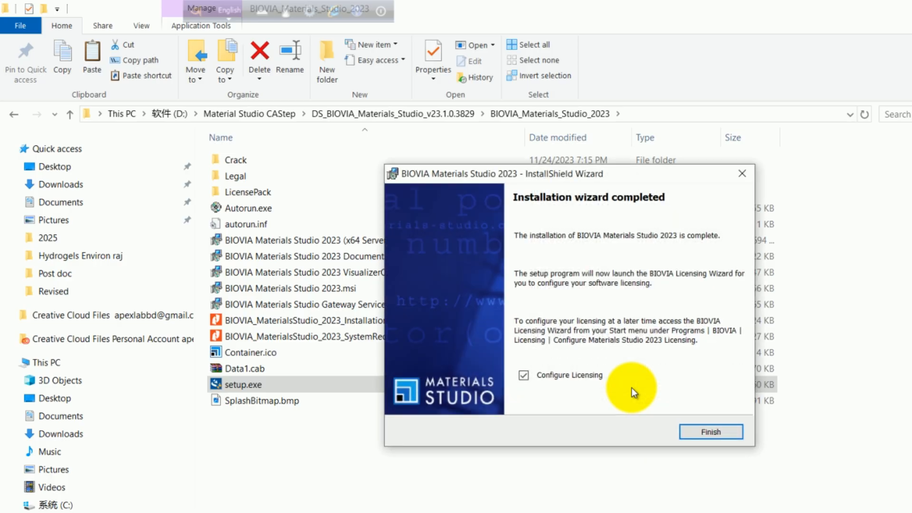
pyautogui.click(524, 379)
pyautogui.click(711, 434)
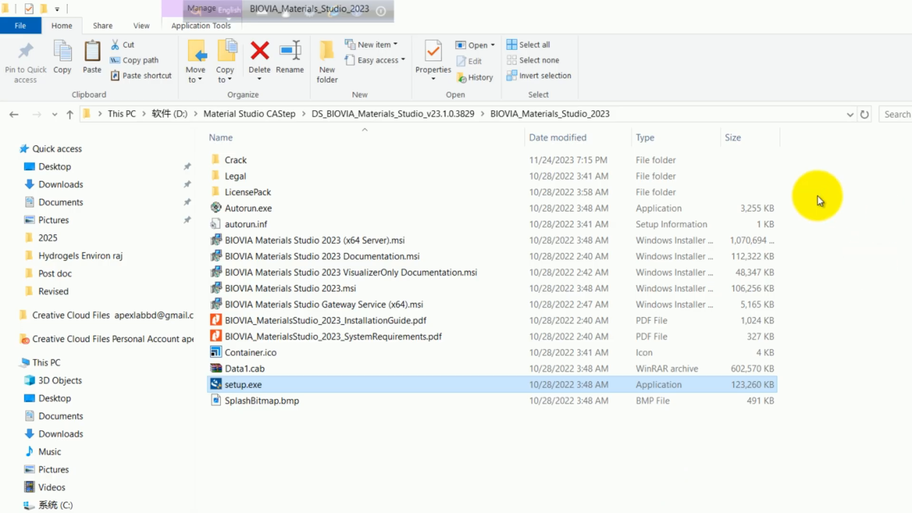
# - Open msi2023.lic from the Crack folder in Notepad and maximize its window
pyautogui.click(257, 167)
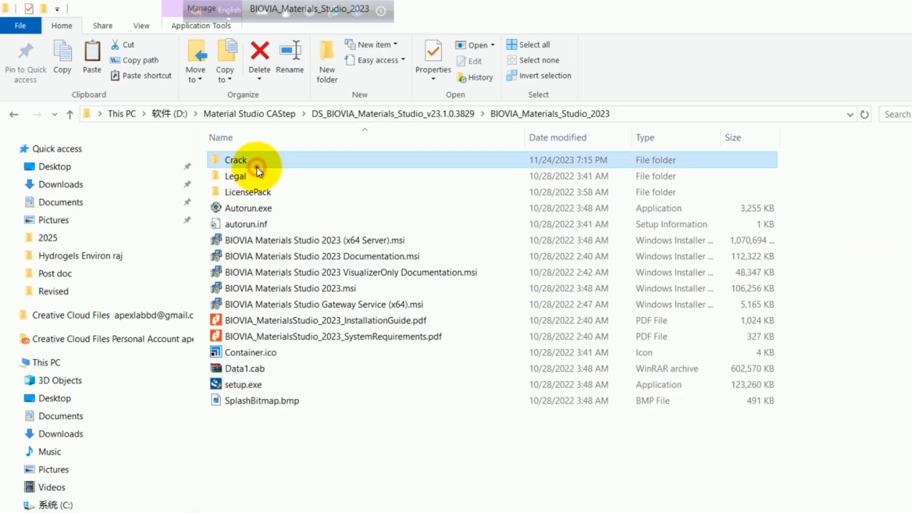
pyautogui.doubleClick(257, 167)
pyautogui.click(280, 162)
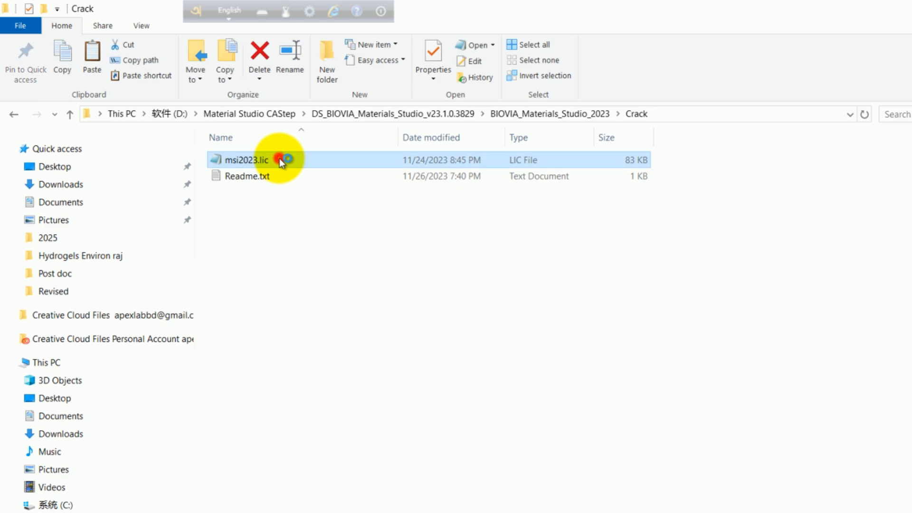
pyautogui.doubleClick(280, 160)
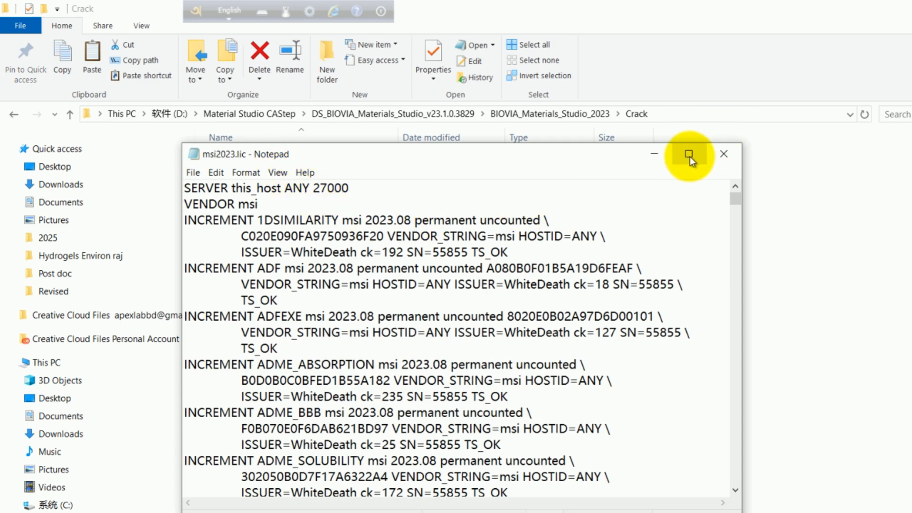
pyautogui.click(689, 155)
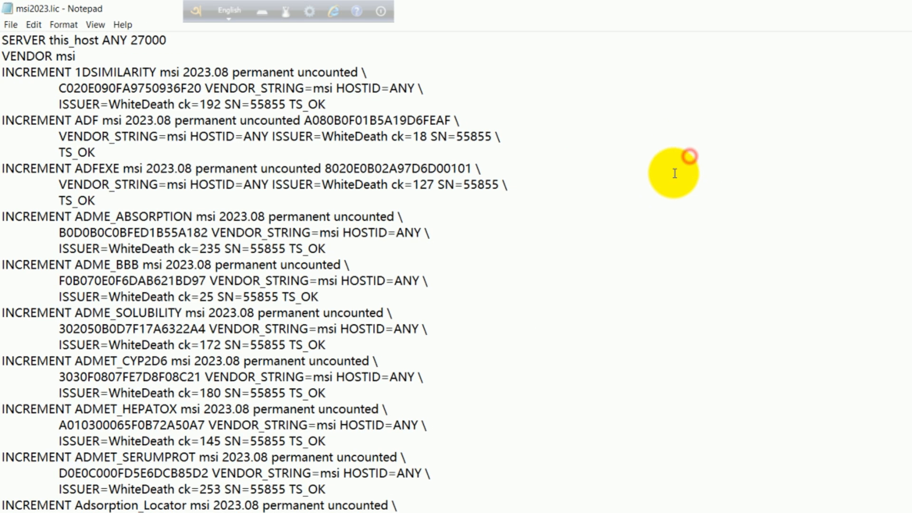
# - Delete the host name this_host from the SERVER line of msi2023.lic
pyautogui.click(96, 40)
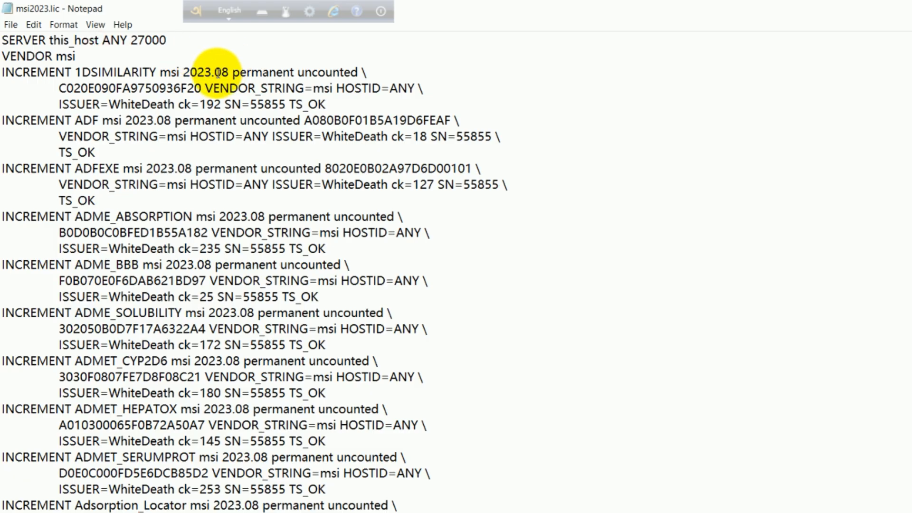
pyautogui.press('BackSpace')
pyautogui.press('BackSpace')
pyautogui.press('BackSpace')
pyautogui.press('BackSpace')
pyautogui.press('BackSpace')
pyautogui.press('BackSpace')
pyautogui.press('BackSpace')
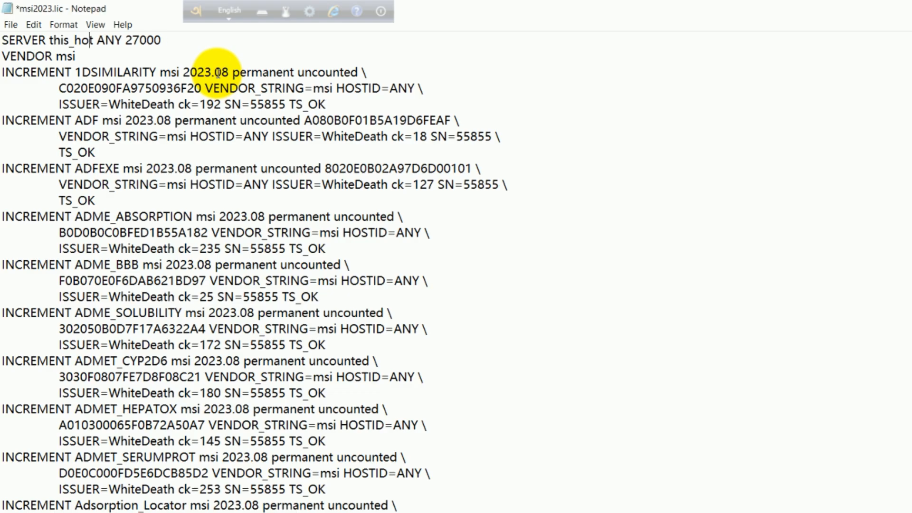
pyautogui.press('BackSpace')
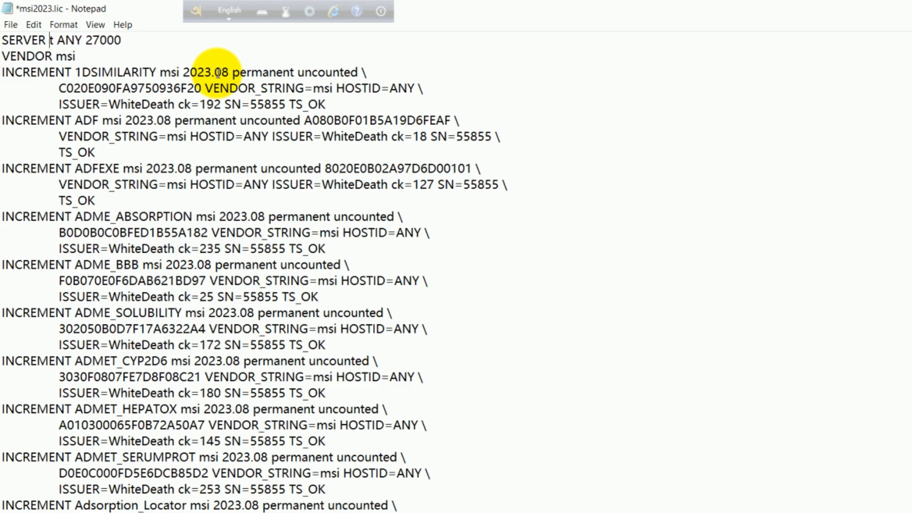
pyautogui.press('Delete')
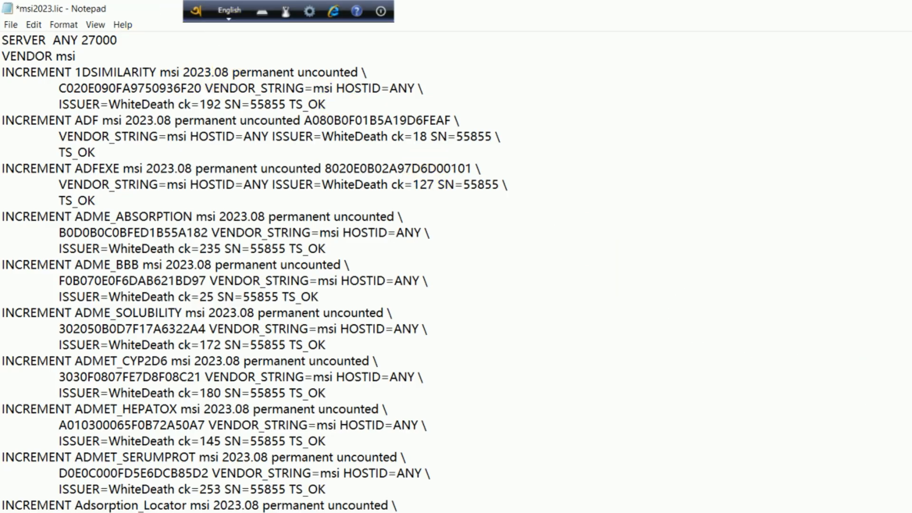
# - Open this computer's properties from the desktop and copy the device name from the device specifications
pyautogui.click(911, 512)
pyautogui.rightClick(26, 25)
pyautogui.click(71, 203)
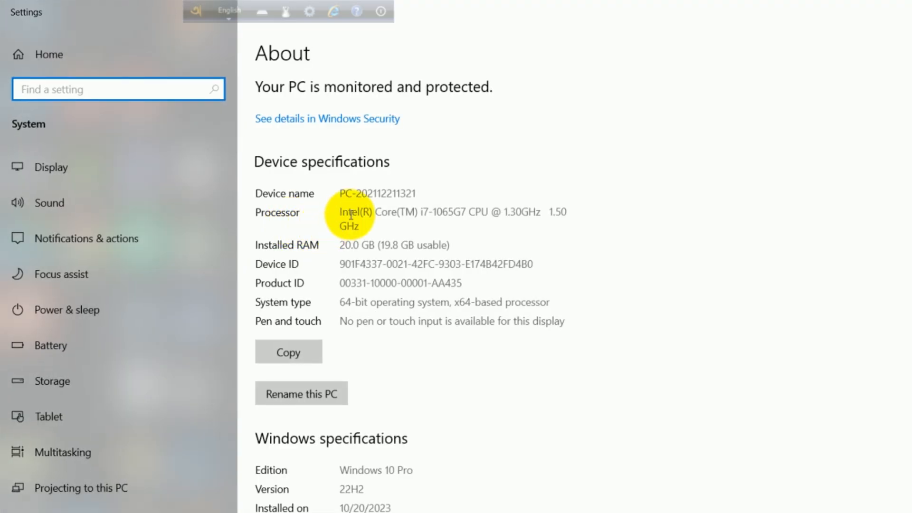
pyautogui.moveTo(340, 194); pyautogui.dragTo(417, 194)
pyautogui.hotkey('ctrl', 'c')
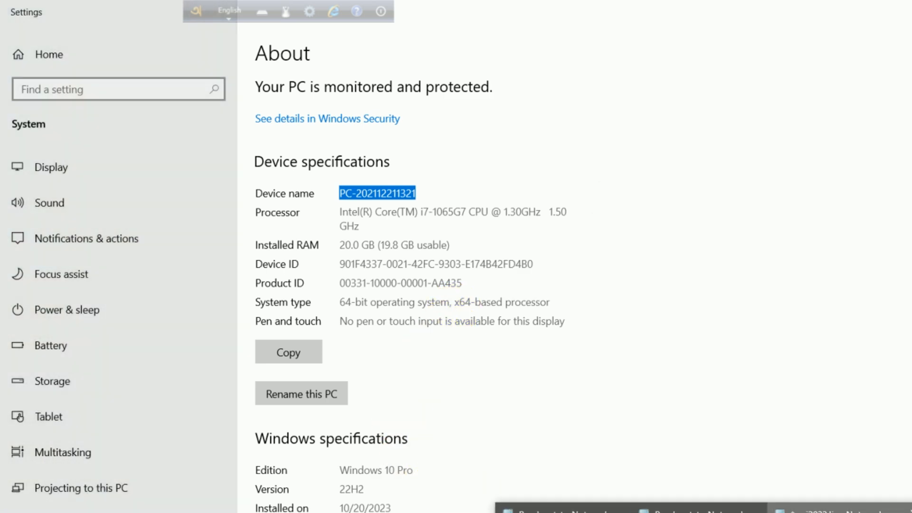
# - Insert the copied device name after SERVER in msi2023.lic and save the file
pyautogui.hotkey('alt', 'Tab')
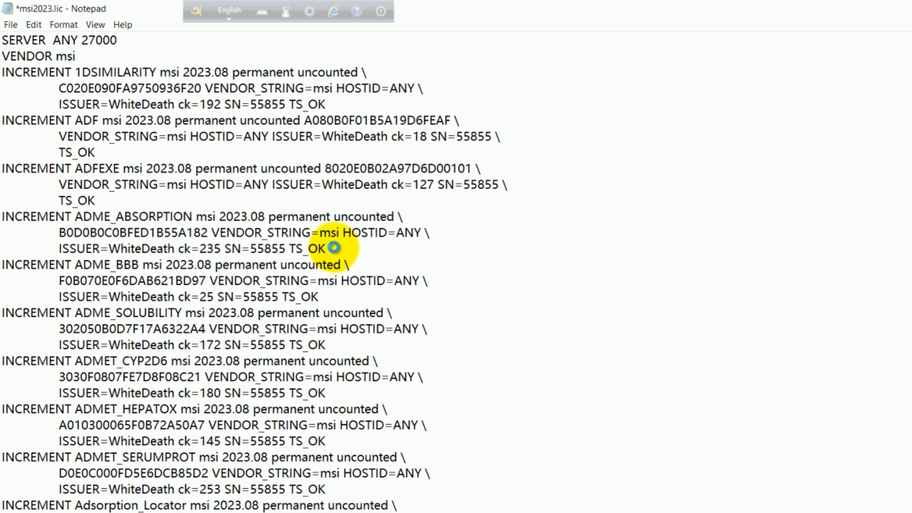
pyautogui.hotkey('ctrl', 'v')
pyautogui.hotkey('ctrl', 's')
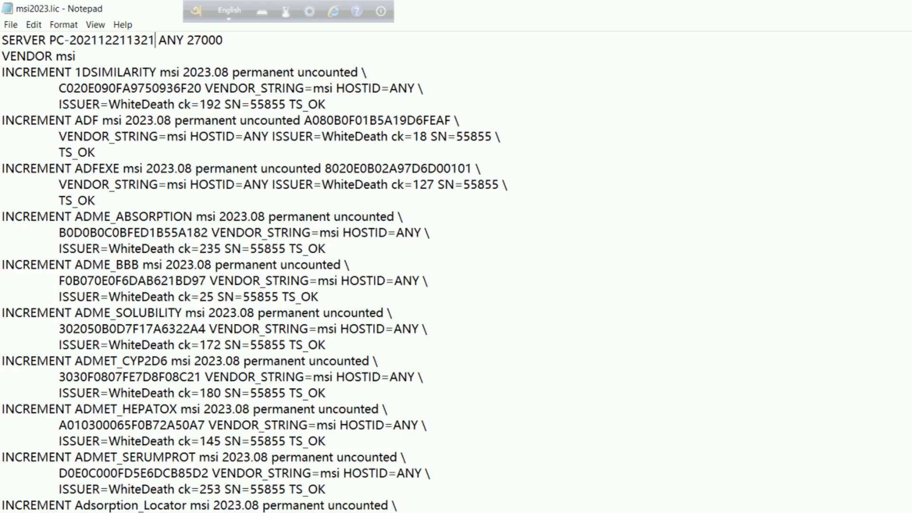
# - Return to the Crack folder and copy the msi2023.lic file
pyautogui.hotkey('alt', 'Tab')
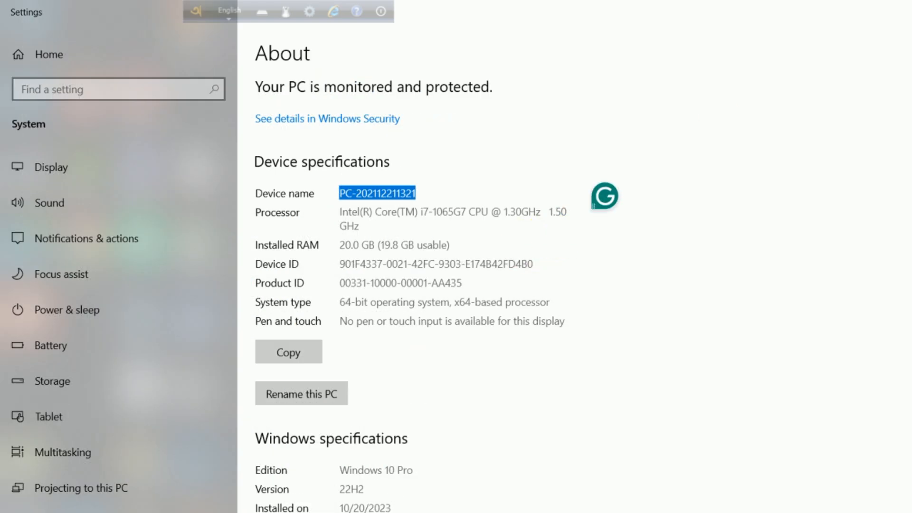
pyautogui.press('super+d')
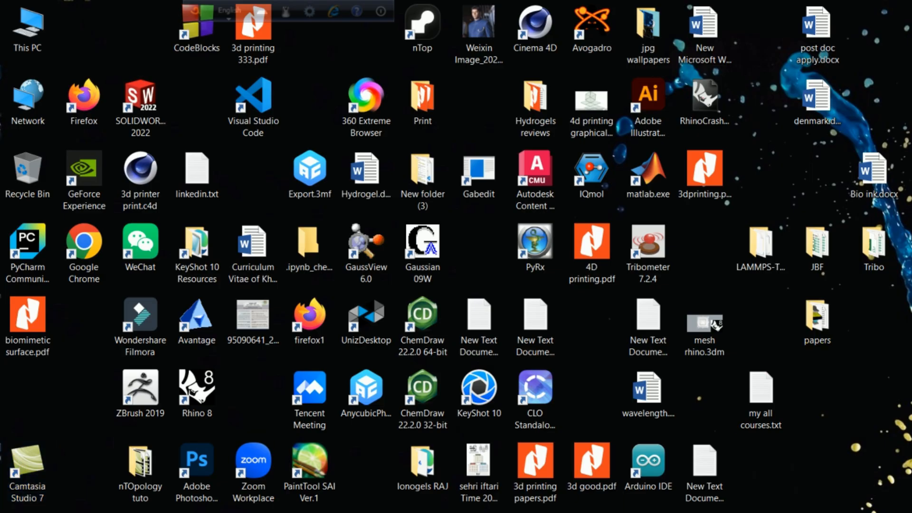
pyautogui.hotkey('alt', 'Tab')
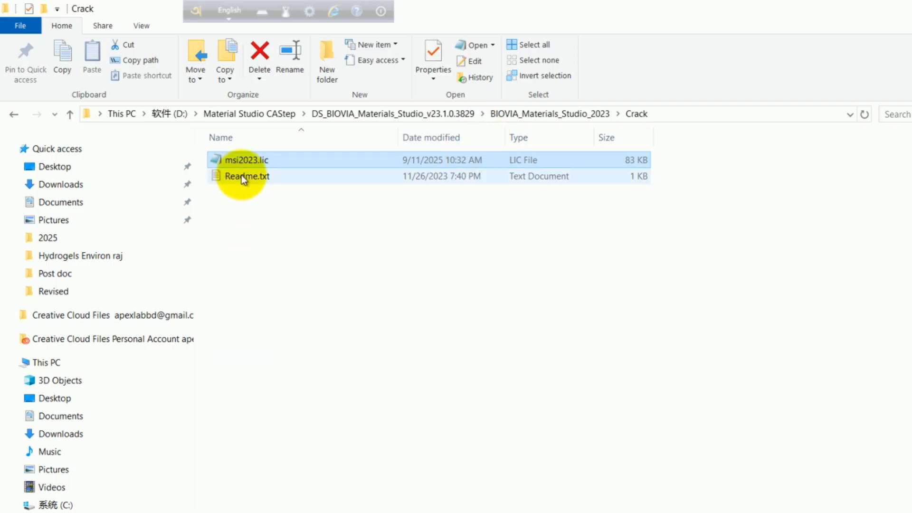
pyautogui.rightClick(241, 154)
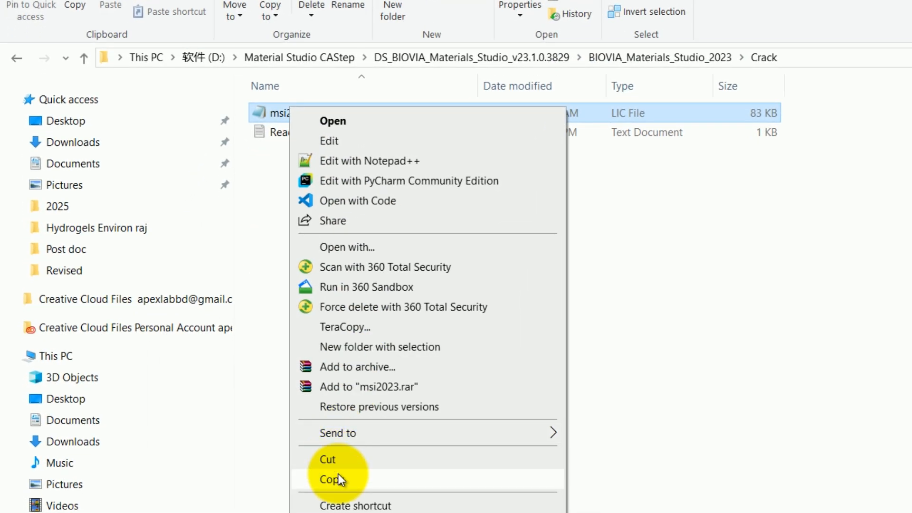
pyautogui.click(338, 475)
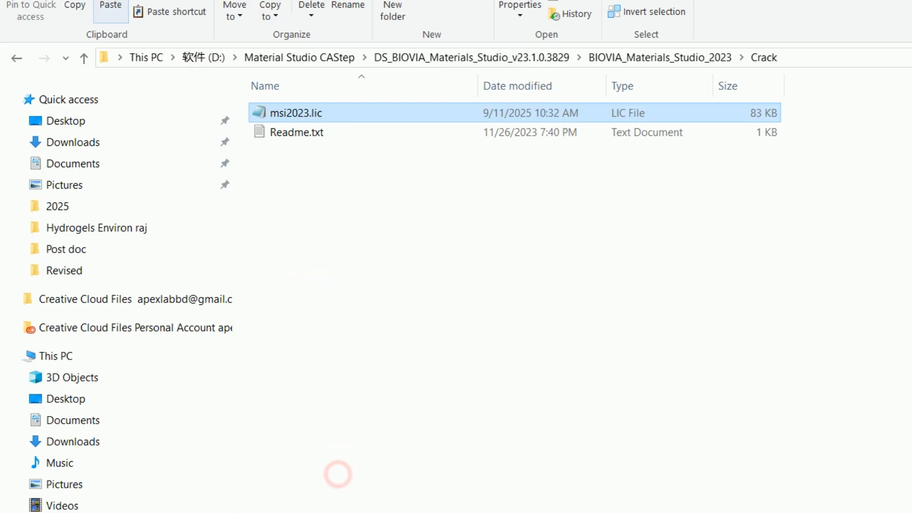
# - Go to Program Files (x86)\BIOVIA on drive C and delete the Materials Studio 24.1 folder
pyautogui.click(16, 57)
pyautogui.click(71, 511)
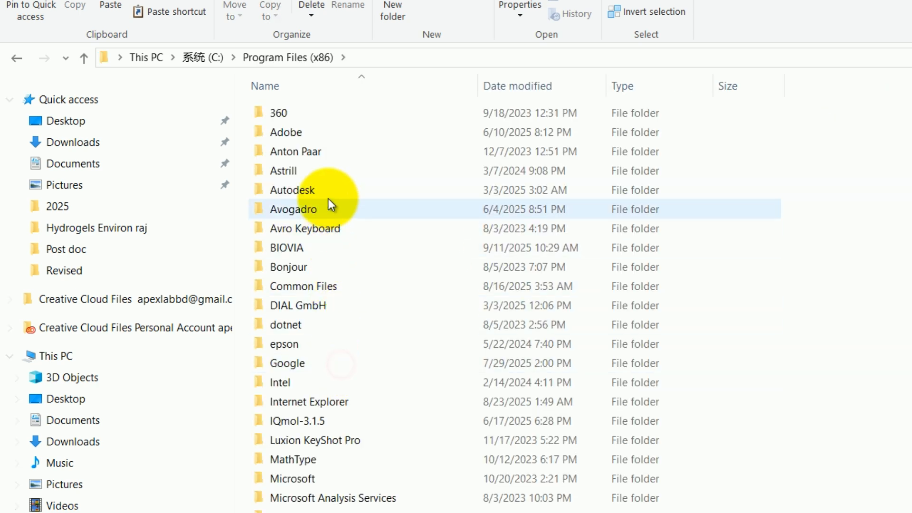
pyautogui.doubleClick(327, 250)
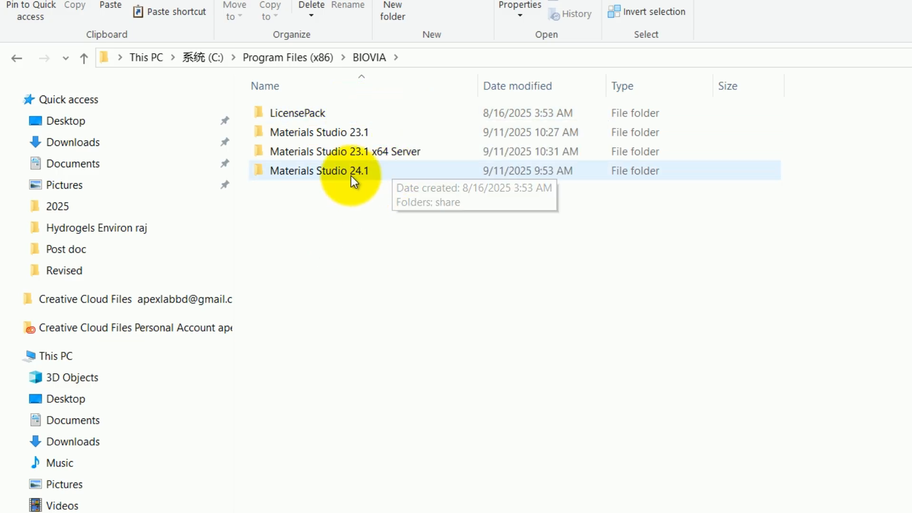
pyautogui.rightClick(344, 166)
pyautogui.click(393, 281)
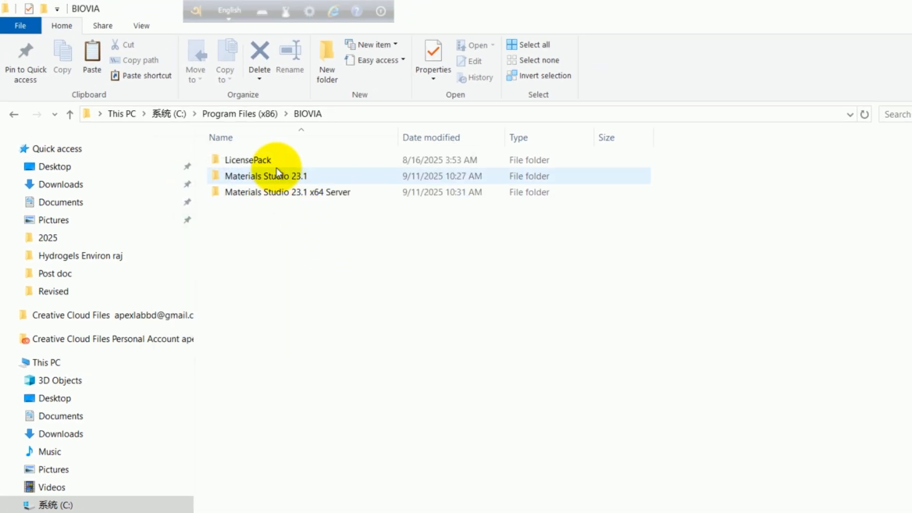
# - Paste msi2023.lic into the LicensePack\Licenses folder using TeraCopy
pyautogui.doubleClick(277, 162)
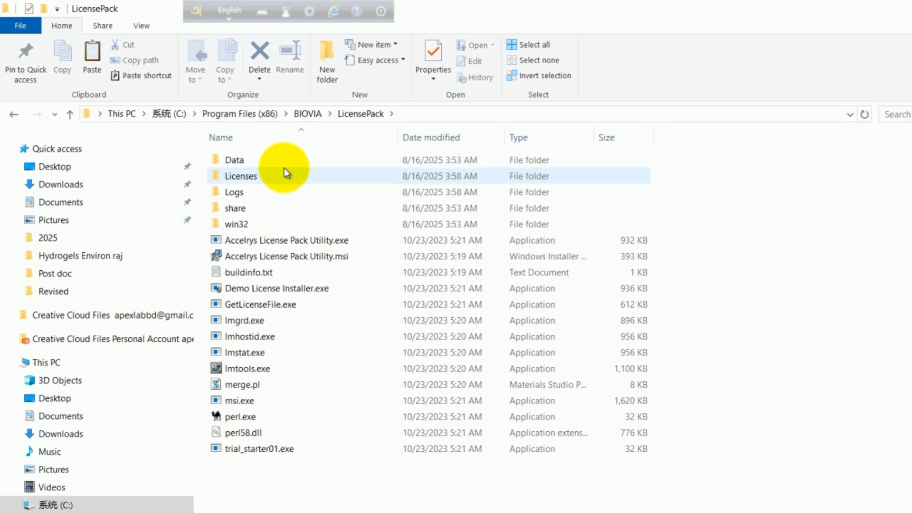
pyautogui.doubleClick(286, 175)
pyautogui.rightClick(274, 179)
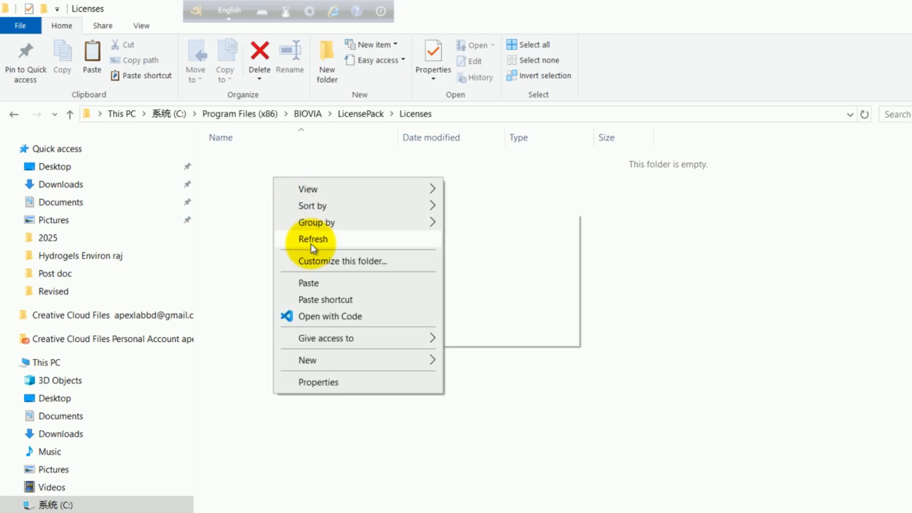
pyautogui.click(324, 285)
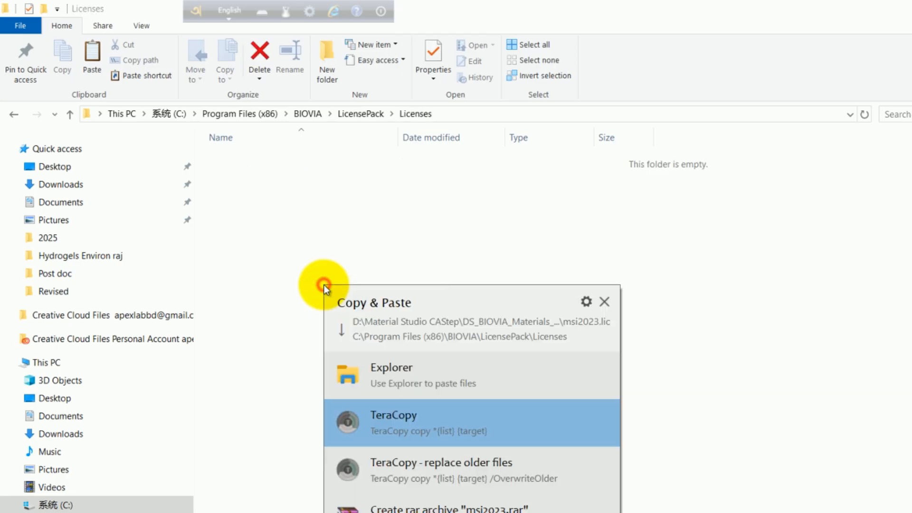
pyautogui.click(443, 423)
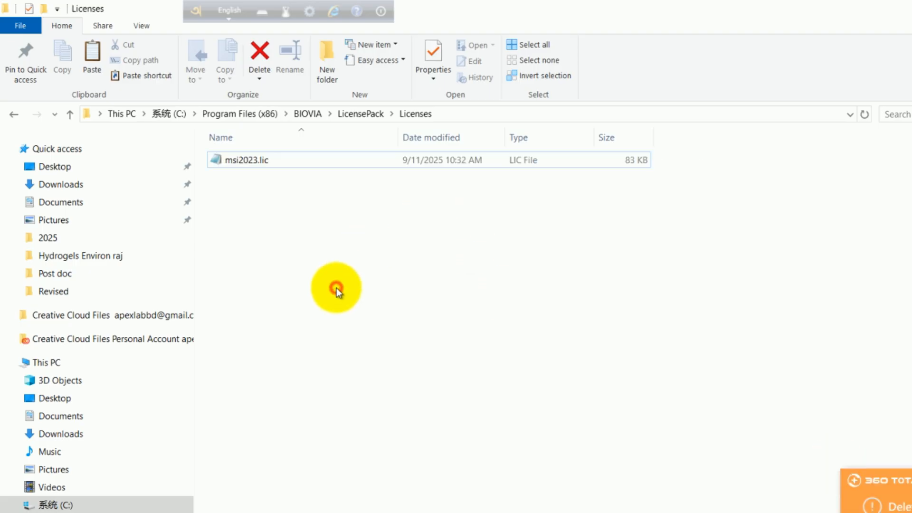
# - Check the SERVER line in the pasted msi2023.lic, close the file and leave the Licenses folder
pyautogui.click(294, 167)
pyautogui.doubleClick(295, 161)
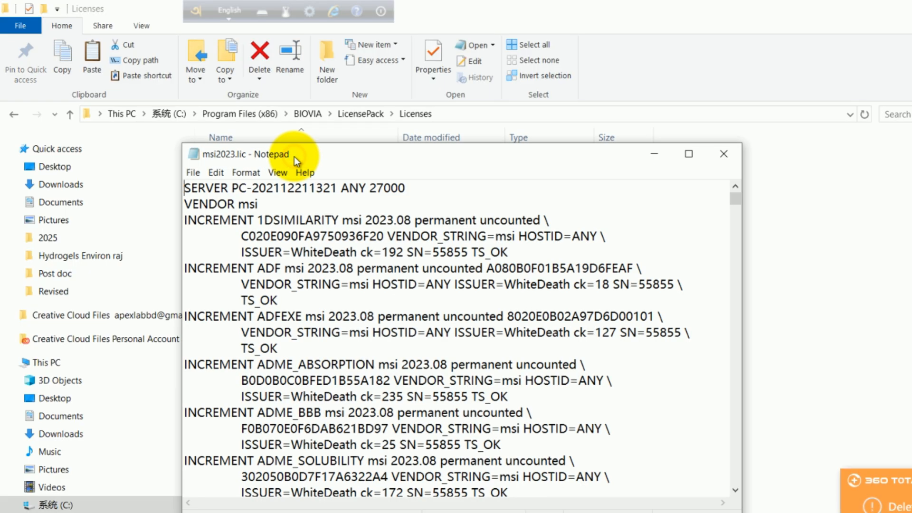
pyautogui.click(723, 154)
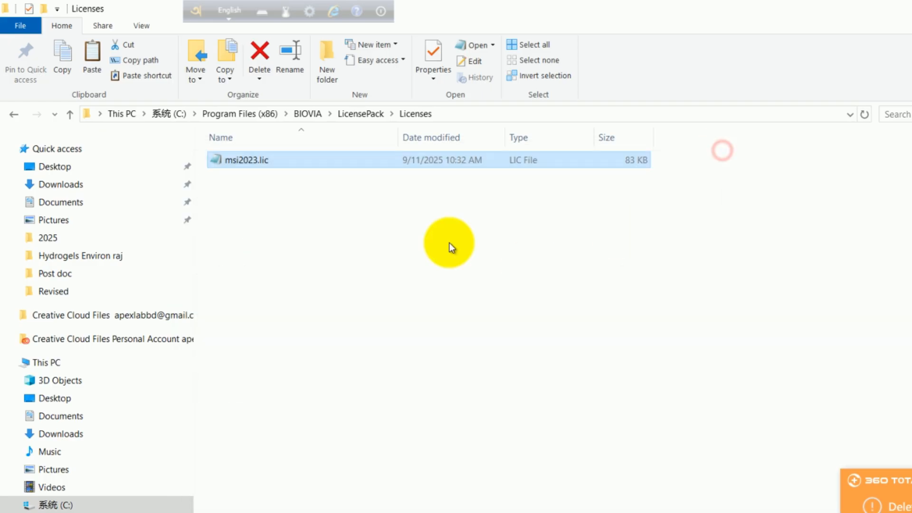
pyautogui.click(13, 115)
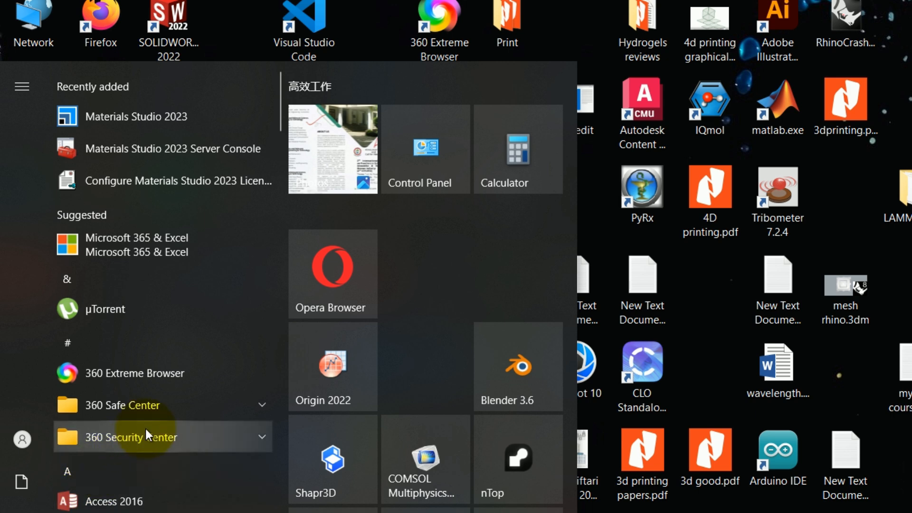
# - Find License Administrator 2024 in the BIOVIA program group and launch it
pyautogui.scroll(-4, 174, 426)
pyautogui.scroll(-8, 178, 431)
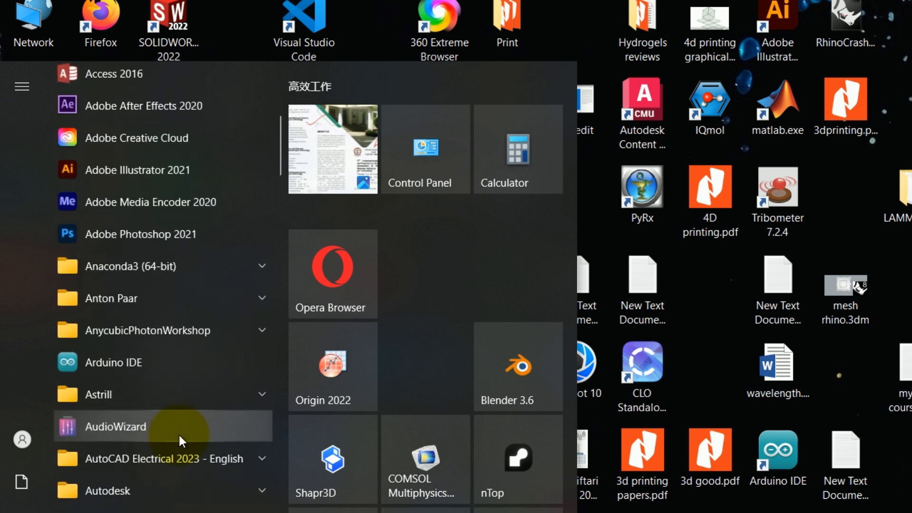
pyautogui.click(167, 403)
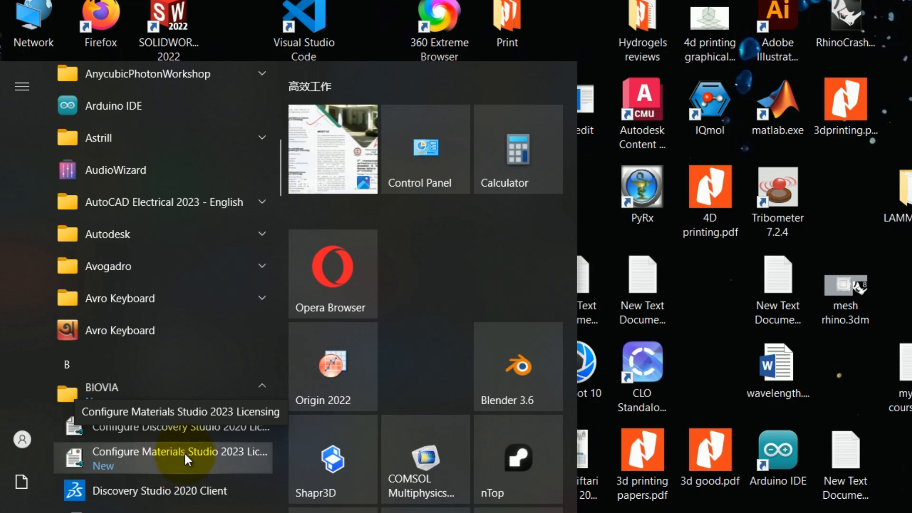
pyautogui.scroll(-3, 184, 454)
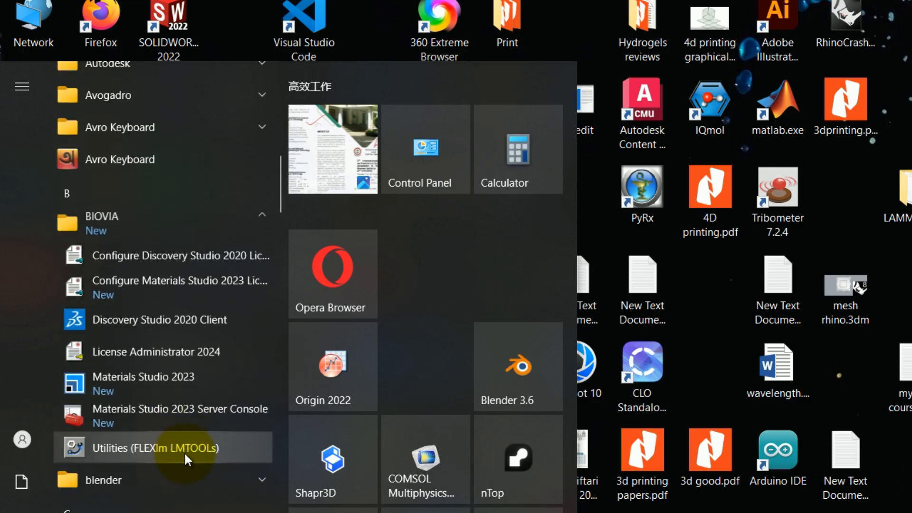
pyautogui.scroll(2, 184, 454)
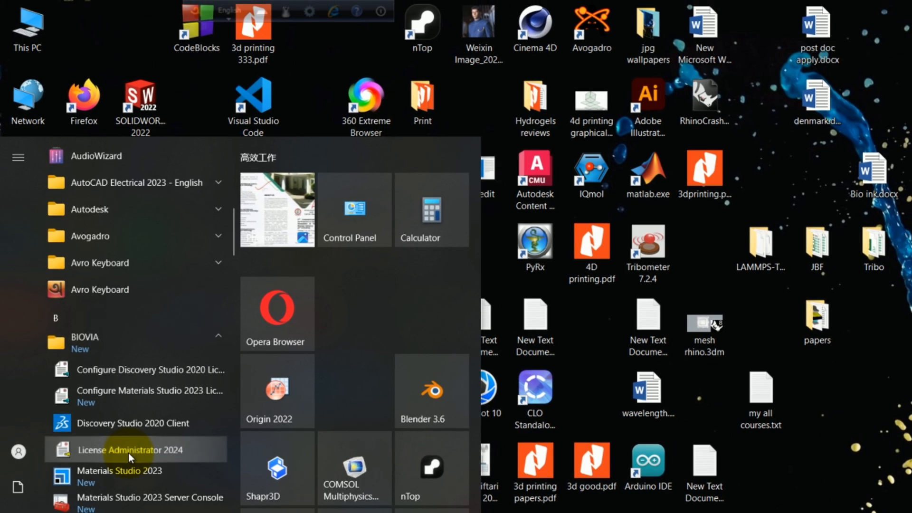
pyautogui.rightClick(128, 452)
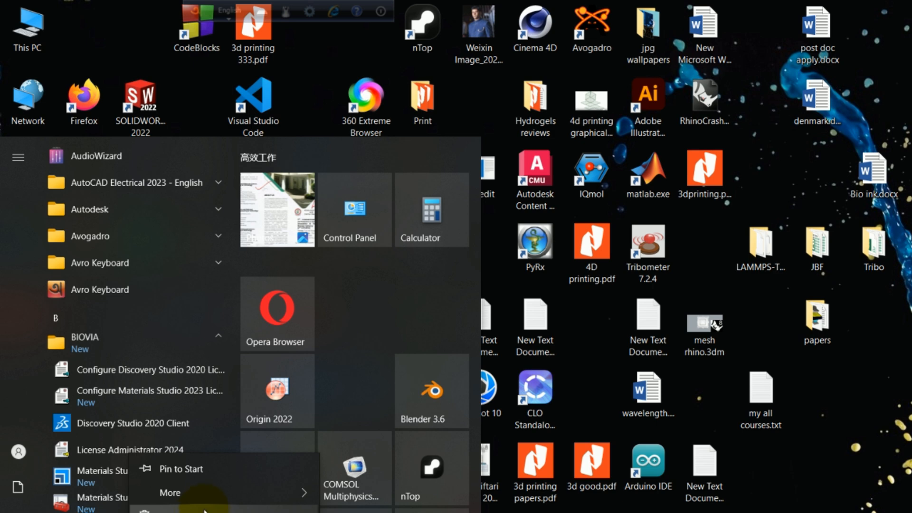
pyautogui.moveTo(261, 494)
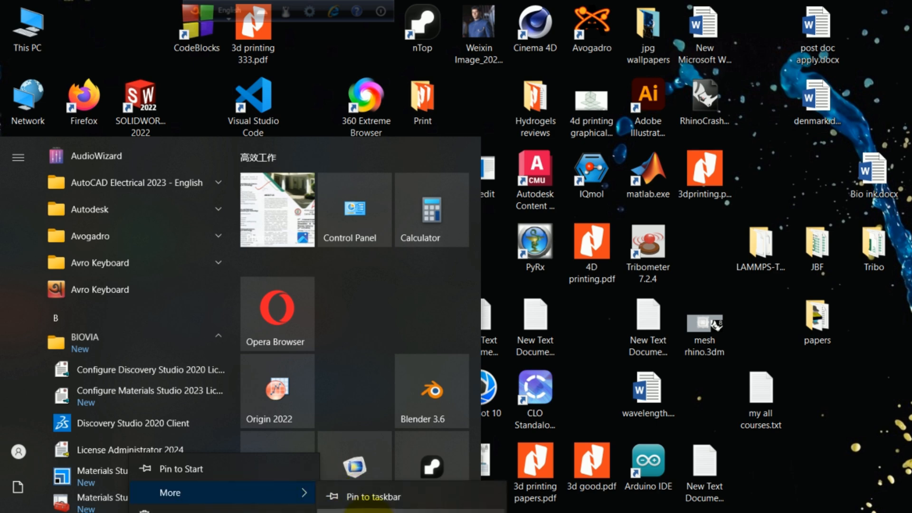
pyautogui.click(375, 497)
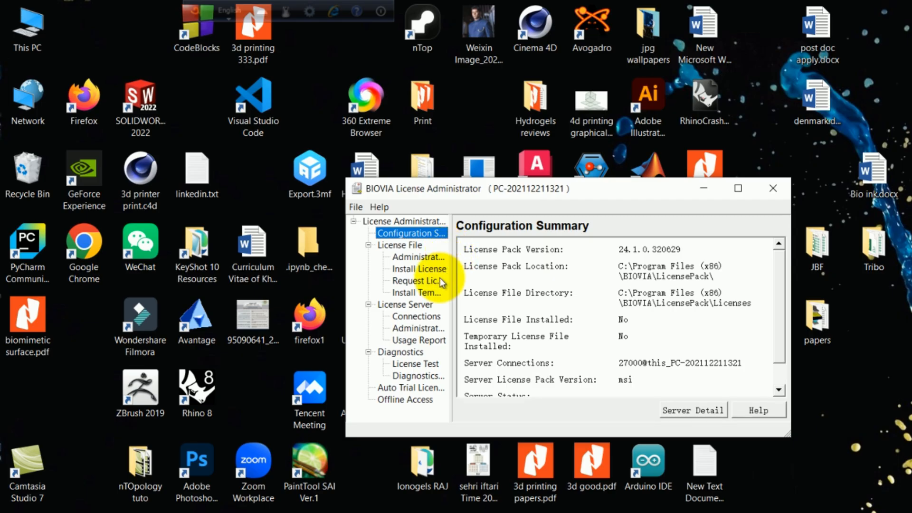
# - Check the License Server Connections status and return to the Install License page
pyautogui.click(426, 268)
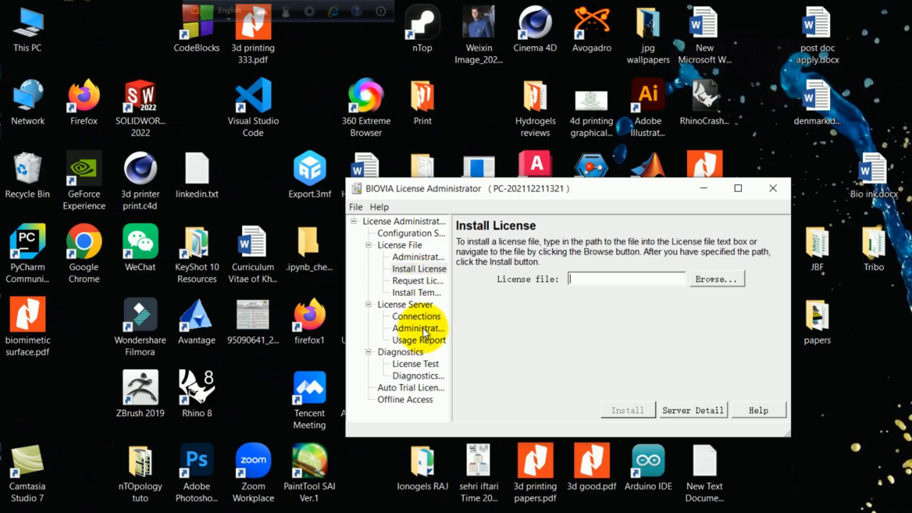
pyautogui.click(431, 316)
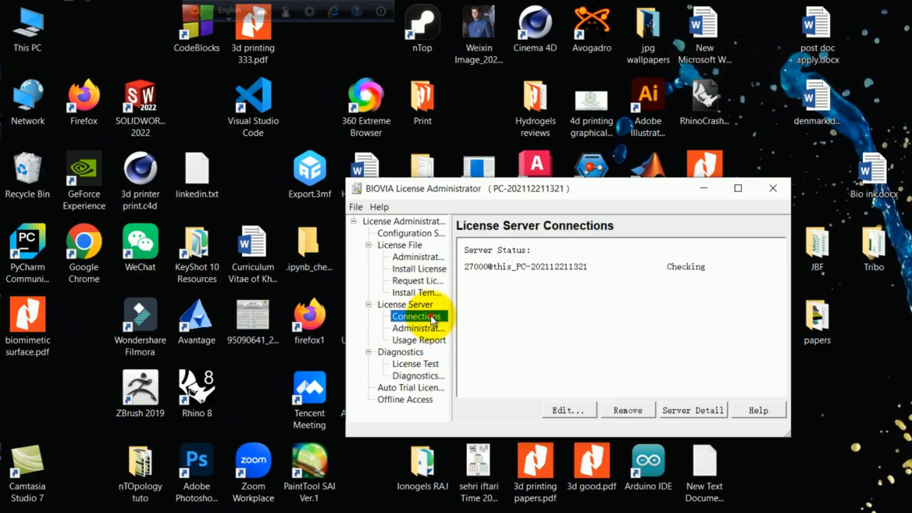
pyautogui.click(434, 269)
# - Choose msi2023.lic from C:\Program Files (x86)\BIOVIA\LicensePack\Licenses as the license file to install
pyautogui.click(743, 285)
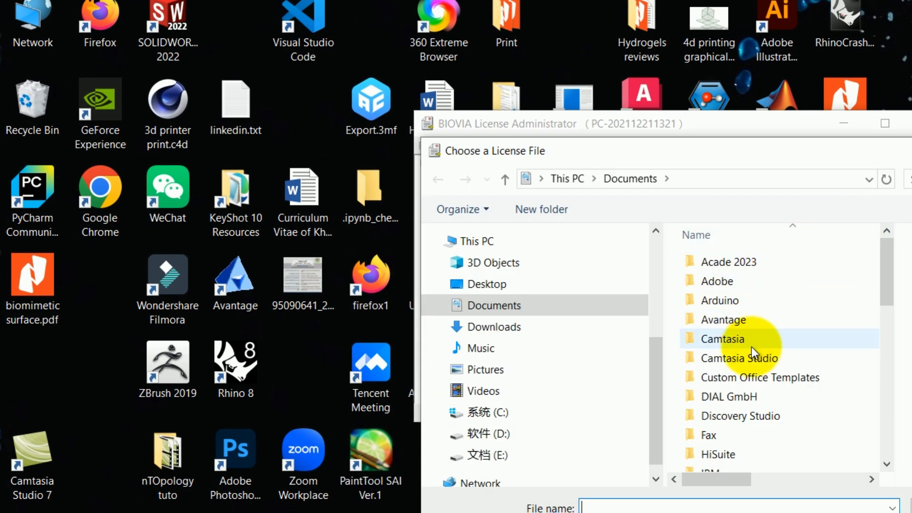
pyautogui.scroll(-2, 752, 352)
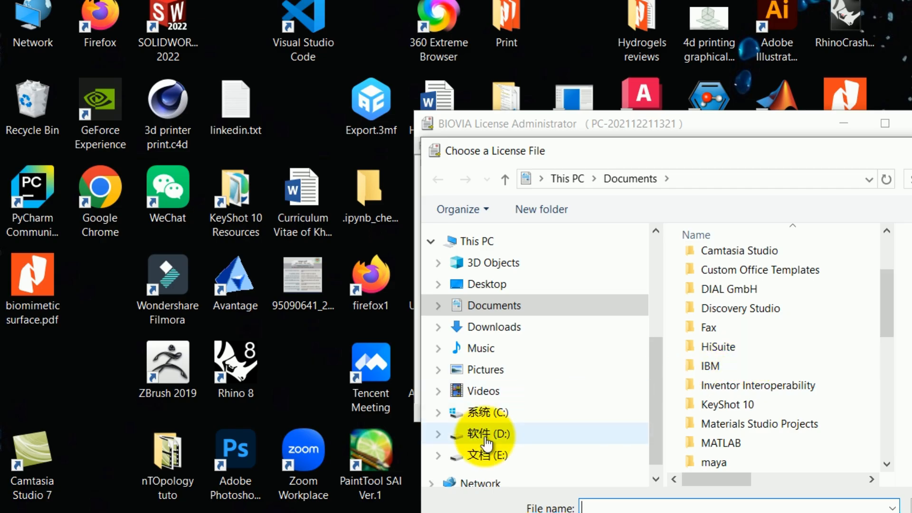
pyautogui.click(512, 410)
pyautogui.scroll(-3, 760, 368)
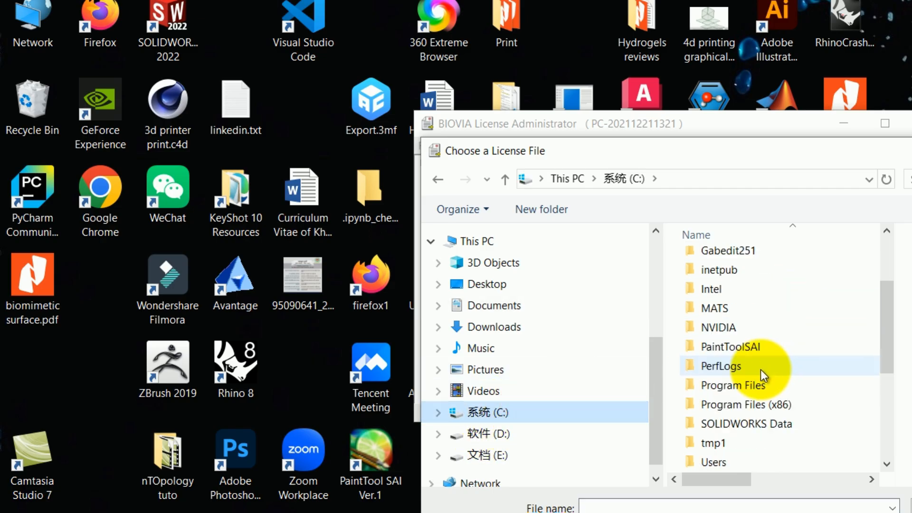
pyautogui.doubleClick(772, 350)
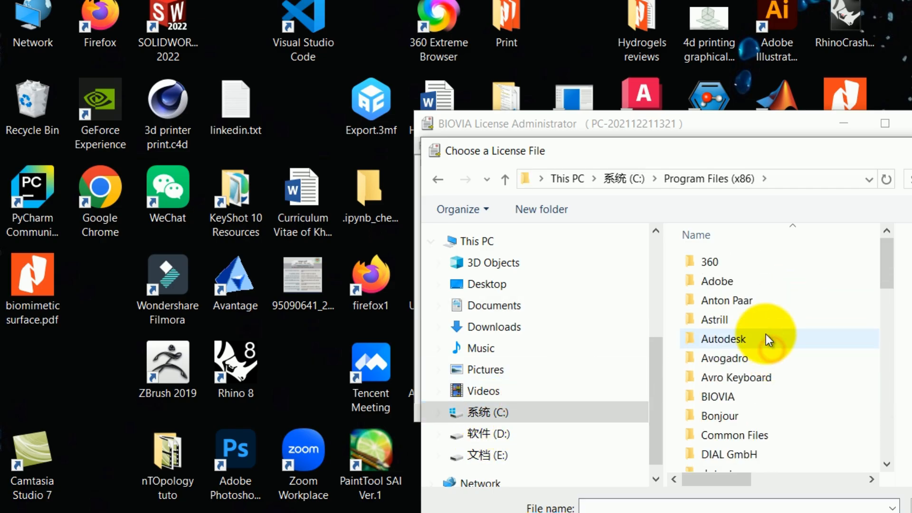
pyautogui.click(740, 395)
pyautogui.doubleClick(740, 396)
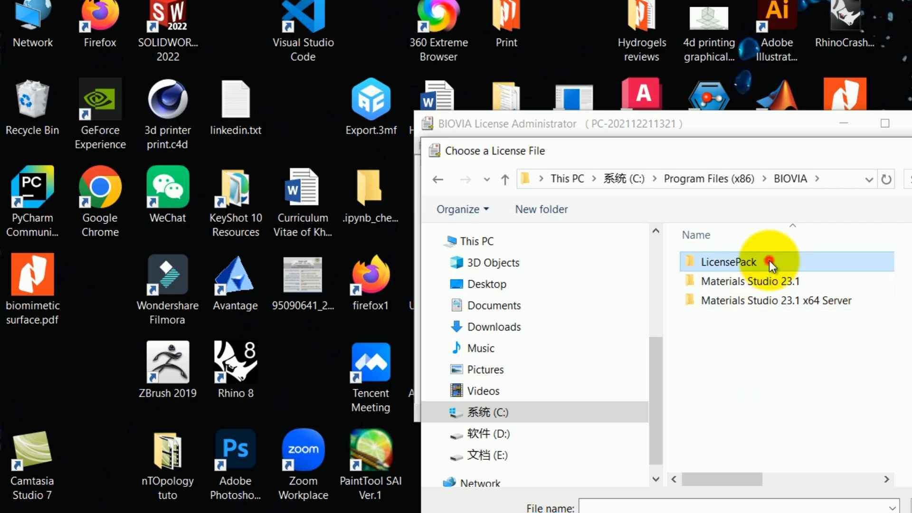
pyautogui.doubleClick(769, 261)
pyautogui.doubleClick(764, 280)
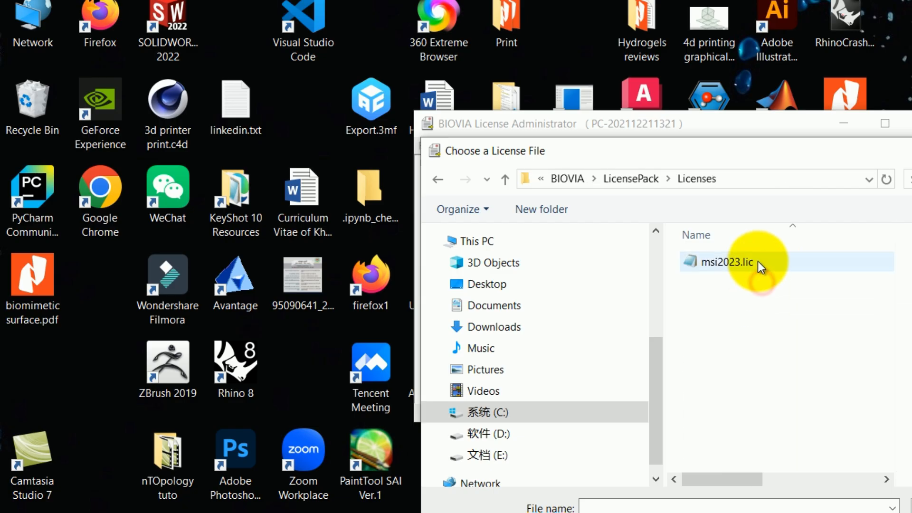
pyautogui.click(756, 262)
pyautogui.press('Return')
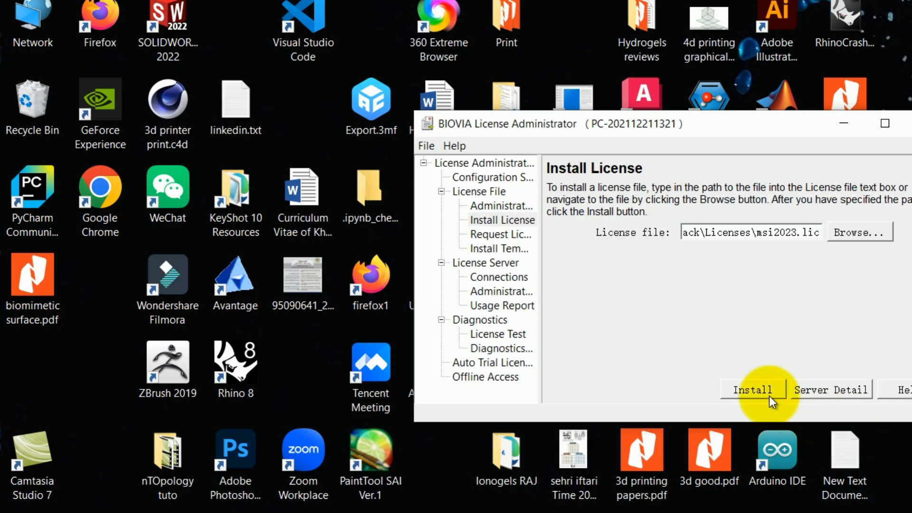
# - Install the selected license file, dismiss the confirmation message and close the License Administrator
pyautogui.click(746, 390)
pyautogui.click(651, 315)
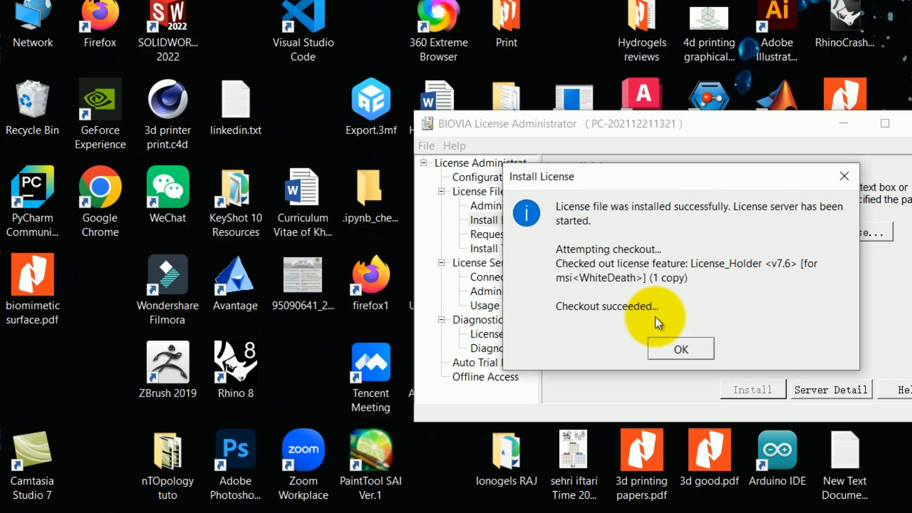
pyautogui.click(673, 352)
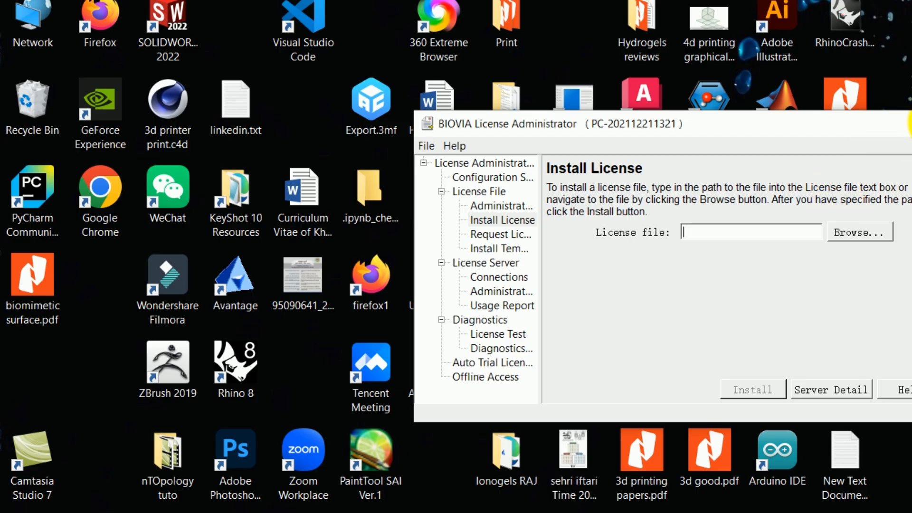
pyautogui.click(909, 124)
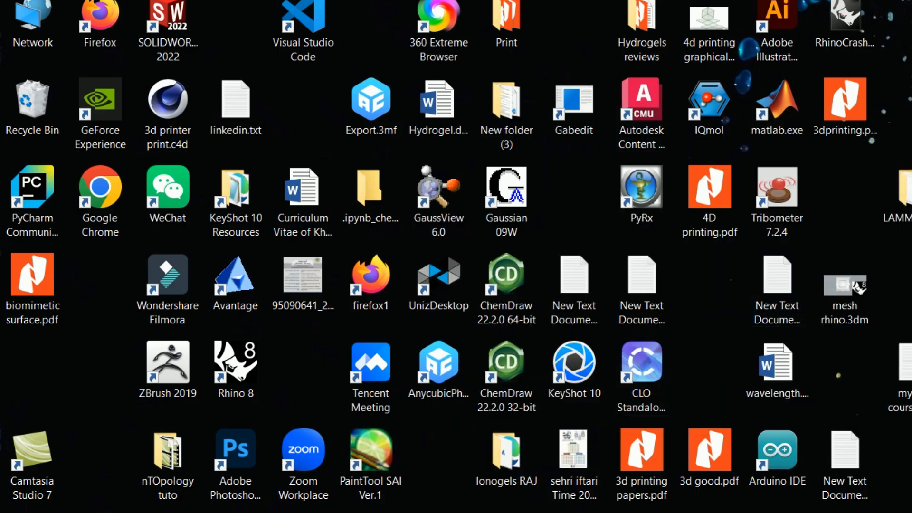
# - Search Windows for "materials" and launch Materials Studio 2023
pyautogui.press('super+s')
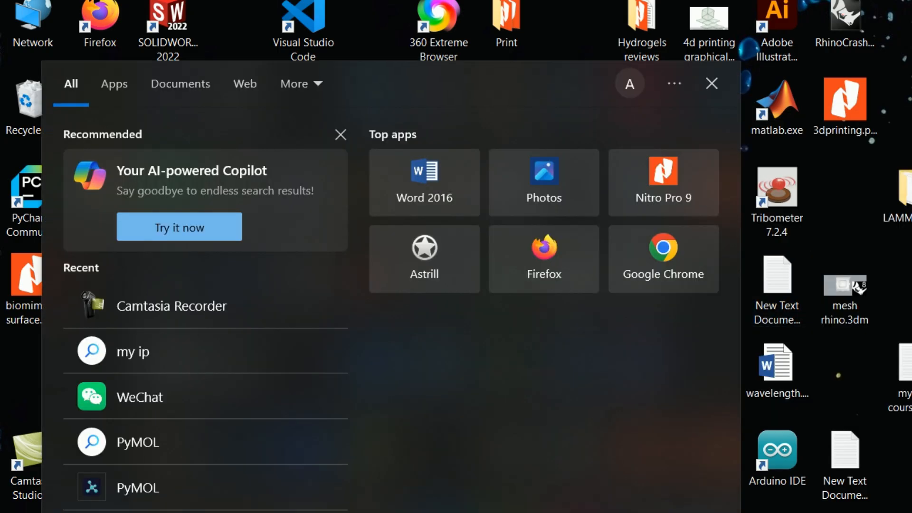
pyautogui.write('materials')
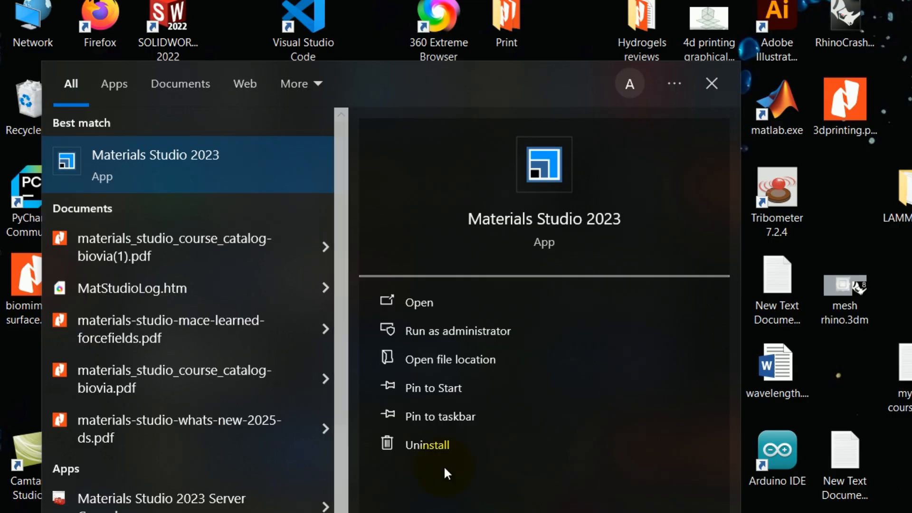
pyautogui.click(538, 220)
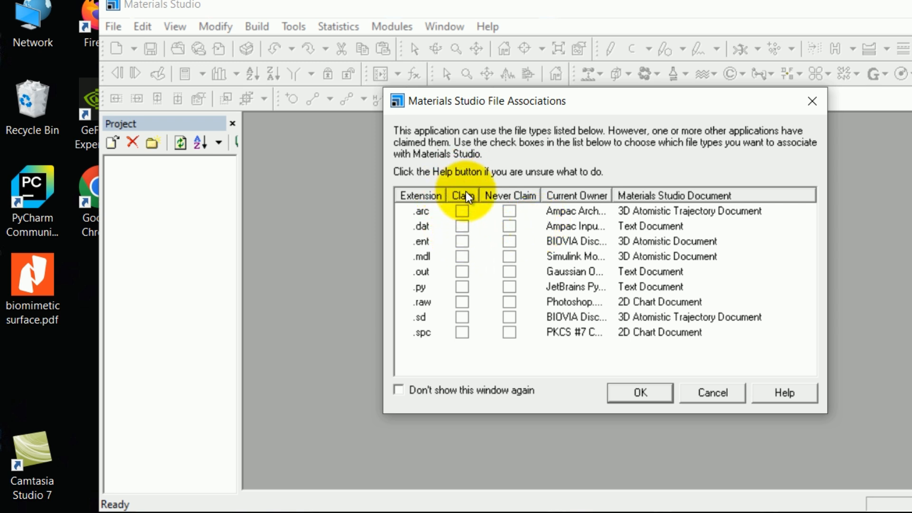
# - Claim the .mdl and .py file types for Materials Studio and stop the file associations window from showing again
pyautogui.click(461, 257)
pyautogui.click(461, 287)
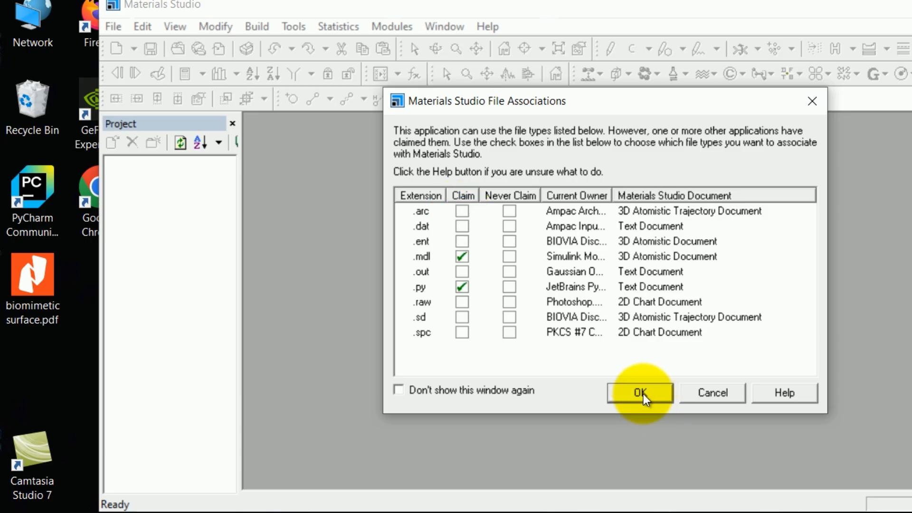
pyautogui.click(518, 390)
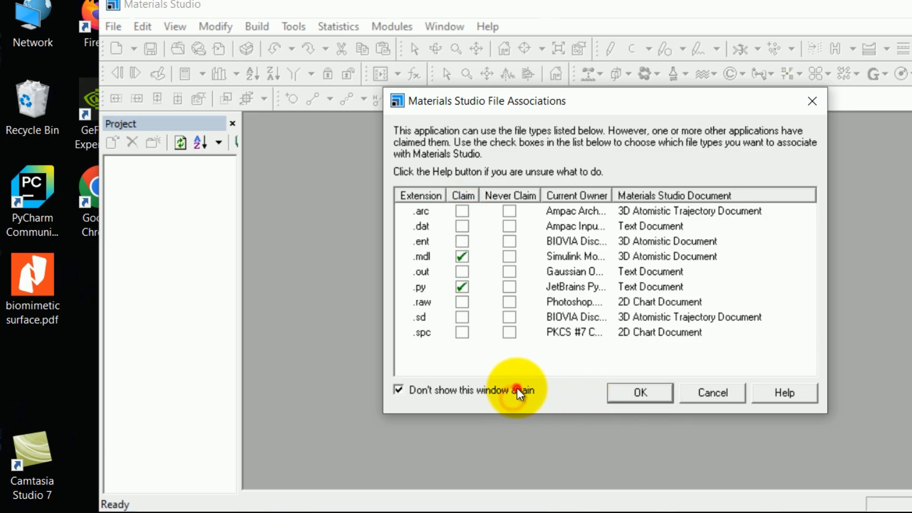
pyautogui.click(655, 392)
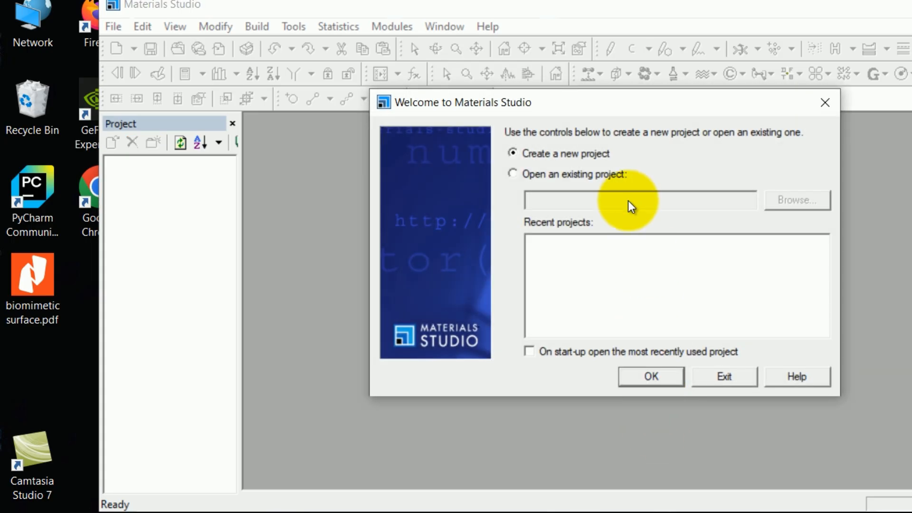
# - Create a new project named Untdfitled in the Downloads folder and accept the default structures folder
pyautogui.click(642, 376)
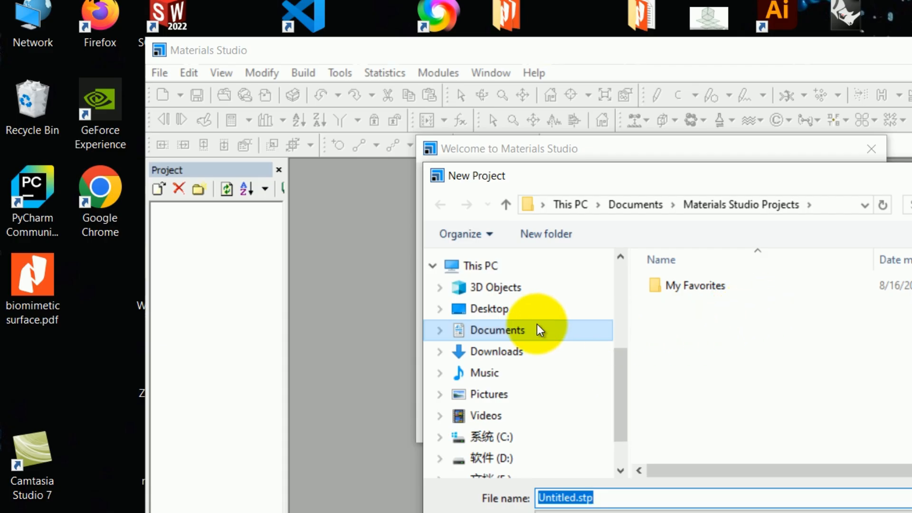
pyautogui.click(494, 350)
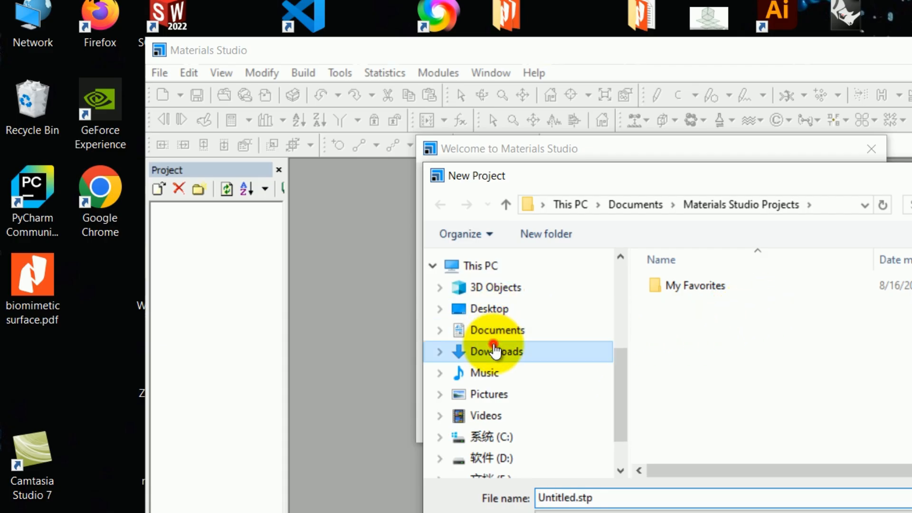
pyautogui.doubleClick(557, 497)
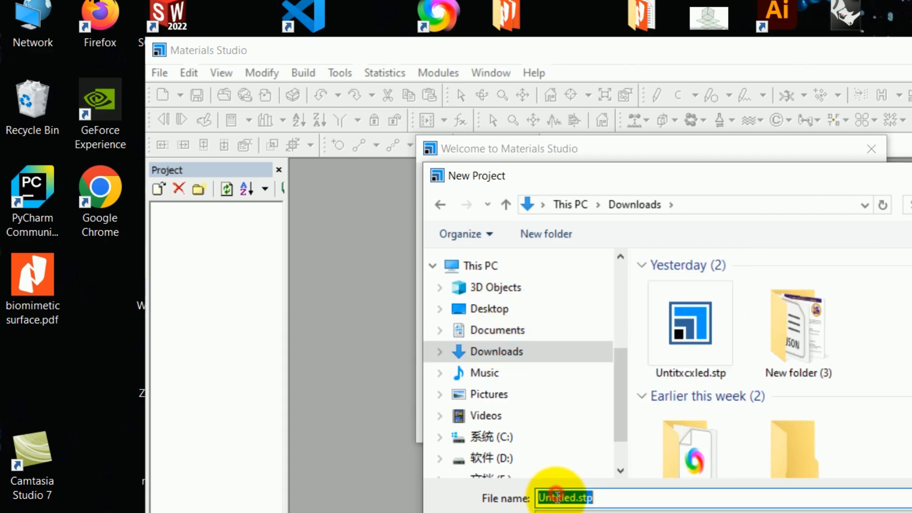
pyautogui.click(566, 496)
pyautogui.press('Return')
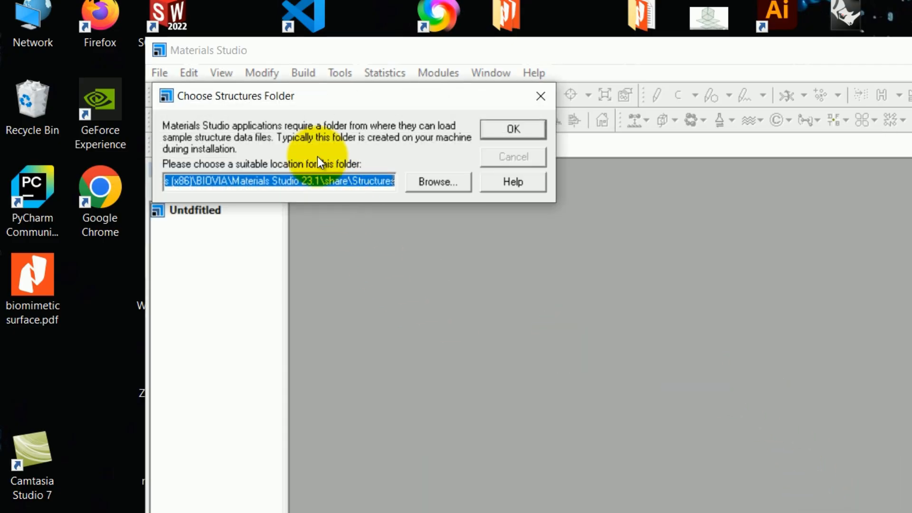
pyautogui.click(511, 129)
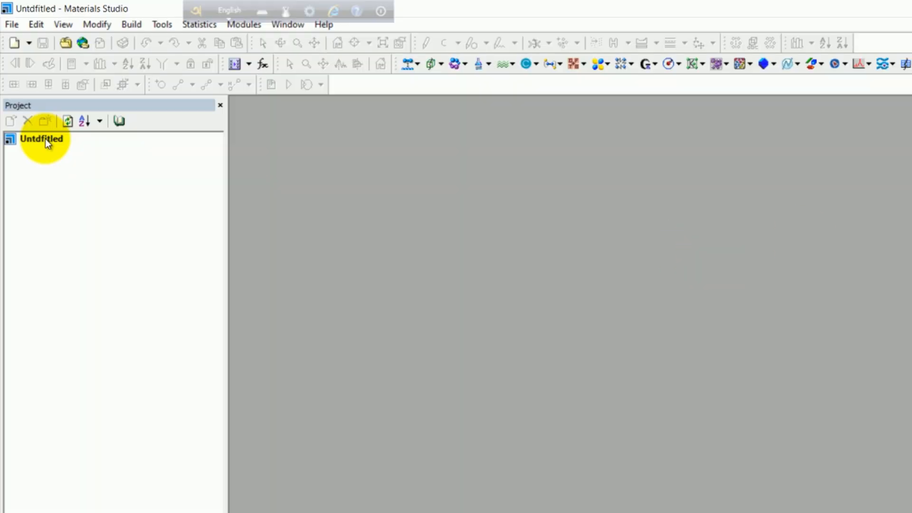
# - Add a new folder named Test under the Untdfitled project root
pyautogui.rightClick(45, 139)
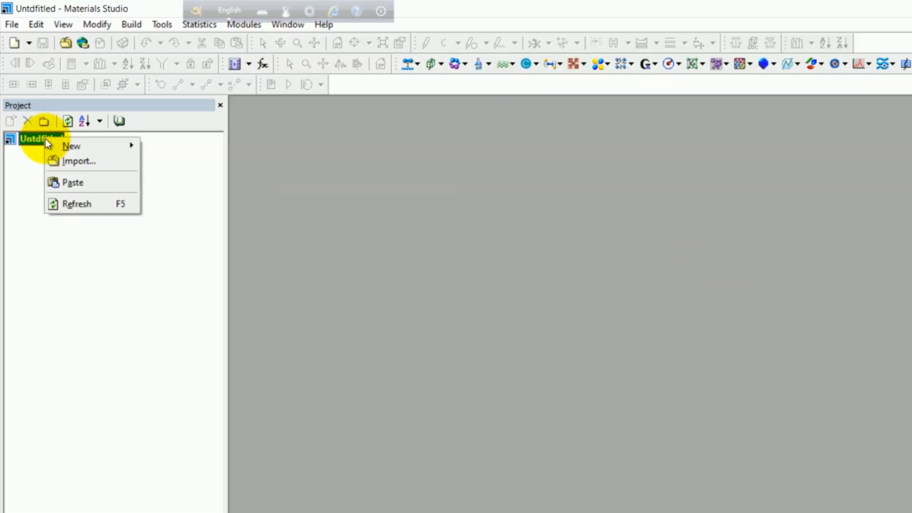
pyautogui.moveTo(73, 147)
pyautogui.click(164, 144)
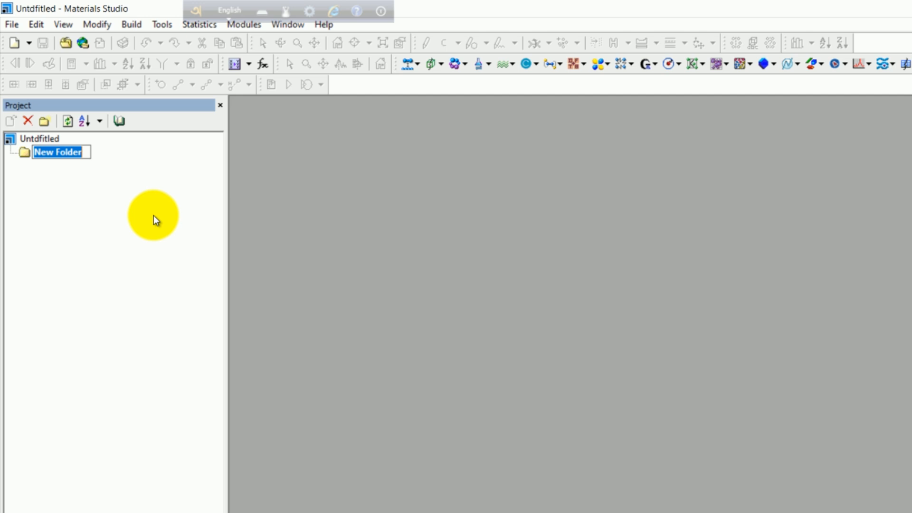
pyautogui.write('Test')
pyautogui.press('Return')
# - Create a new 3D Atomistic Document inside the Test folder
pyautogui.rightClick(33, 152)
pyautogui.moveTo(131, 160)
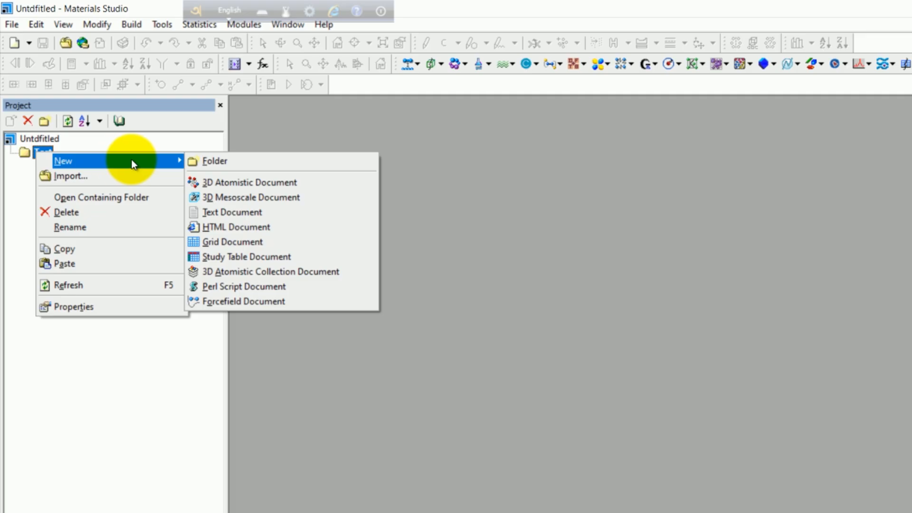
pyautogui.click(227, 179)
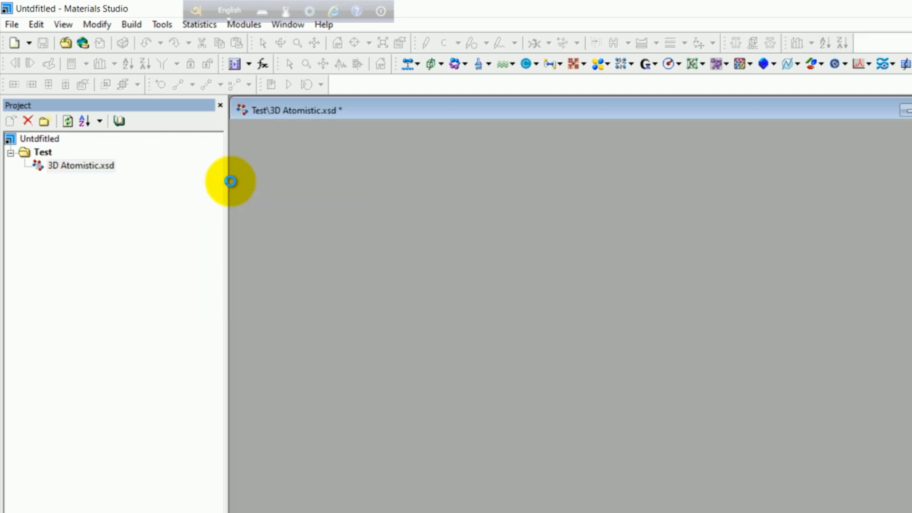